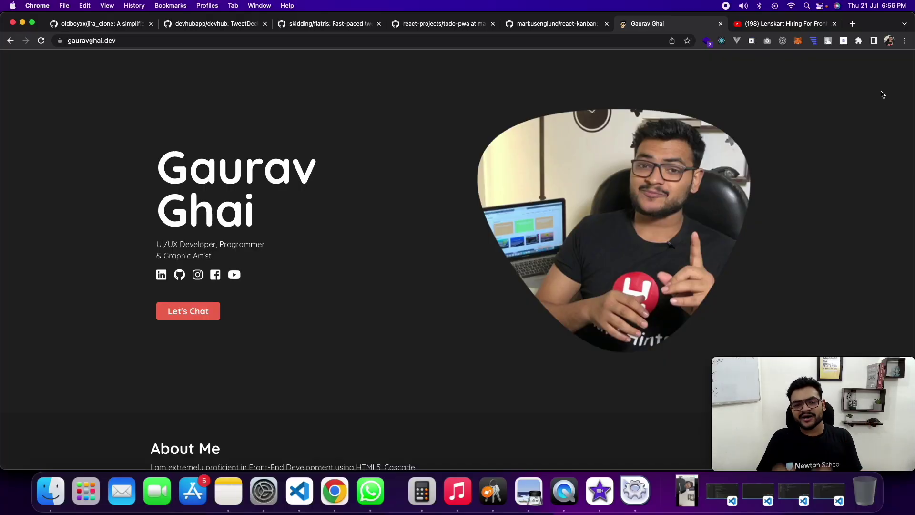
Pause the Lenskart hiring video and open its Newton School course link in a new tab.
{"action": "left_click", "coordinate": [786, 27]}
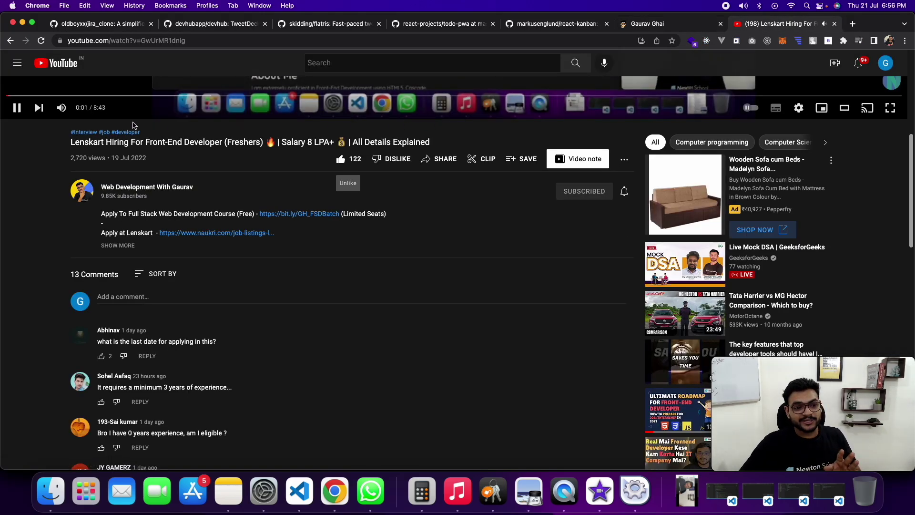
{"action": "left_click", "coordinate": [14, 108]}
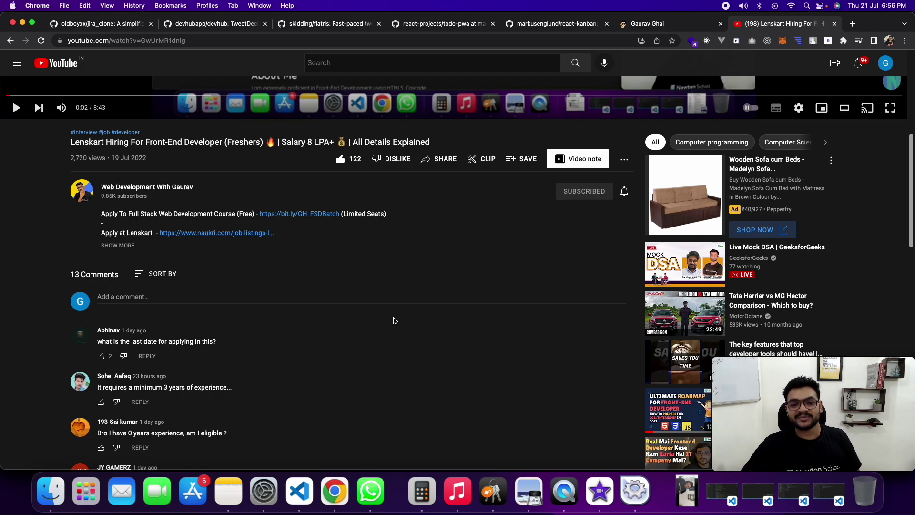
{"action": "left_click", "coordinate": [288, 215]}
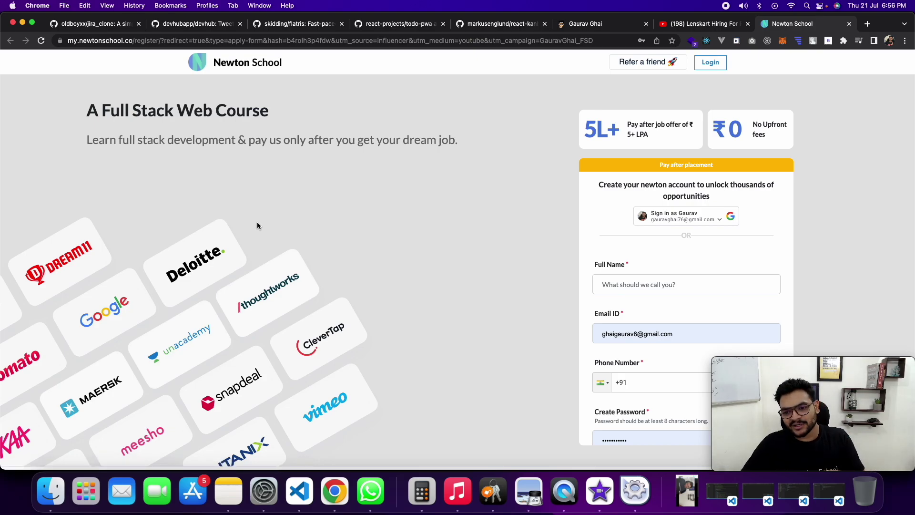
Sign up to Newton School with Google, retrying with the first listed account.
{"action": "left_click", "coordinate": [668, 217]}
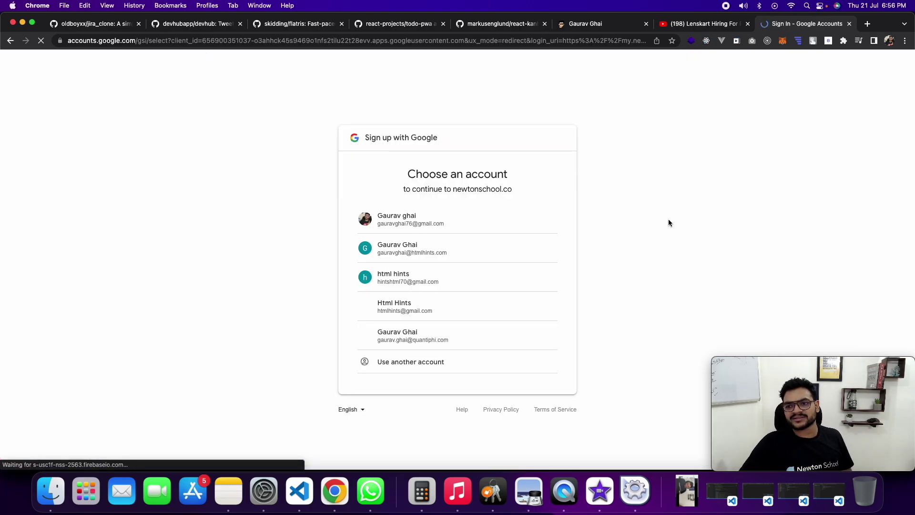
{"action": "left_click", "coordinate": [443, 268]}
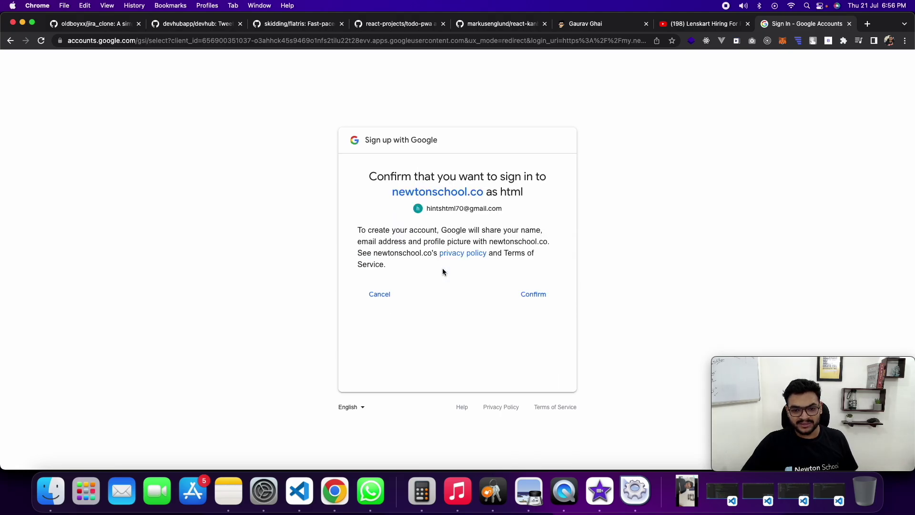
{"action": "left_click", "coordinate": [534, 294]}
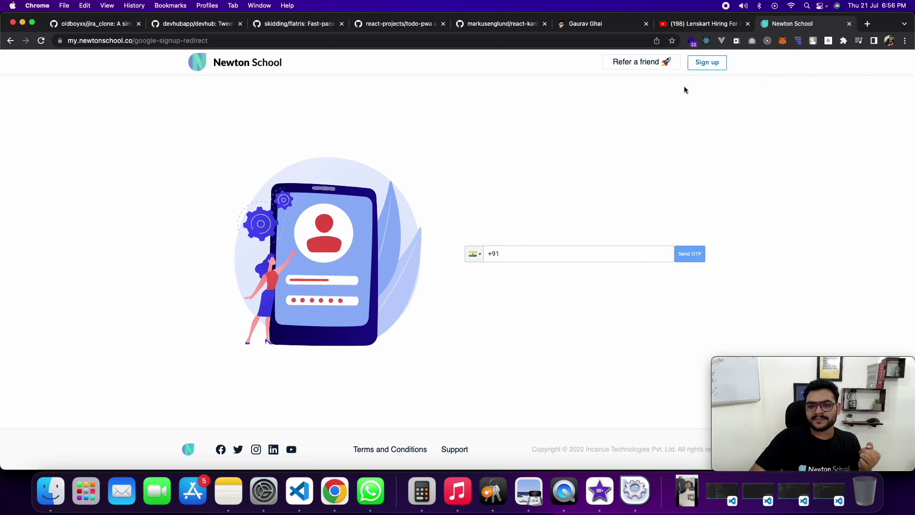
{"action": "left_click", "coordinate": [10, 40]}
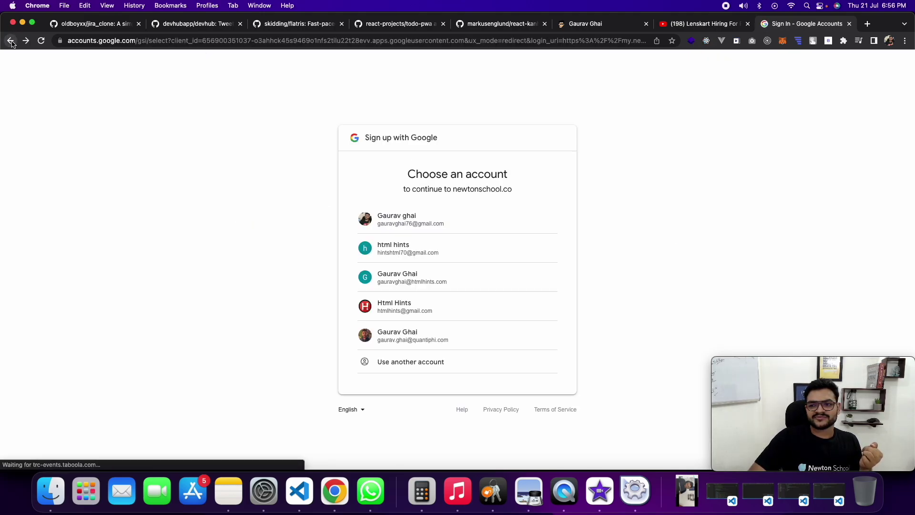
{"action": "left_click", "coordinate": [441, 228]}
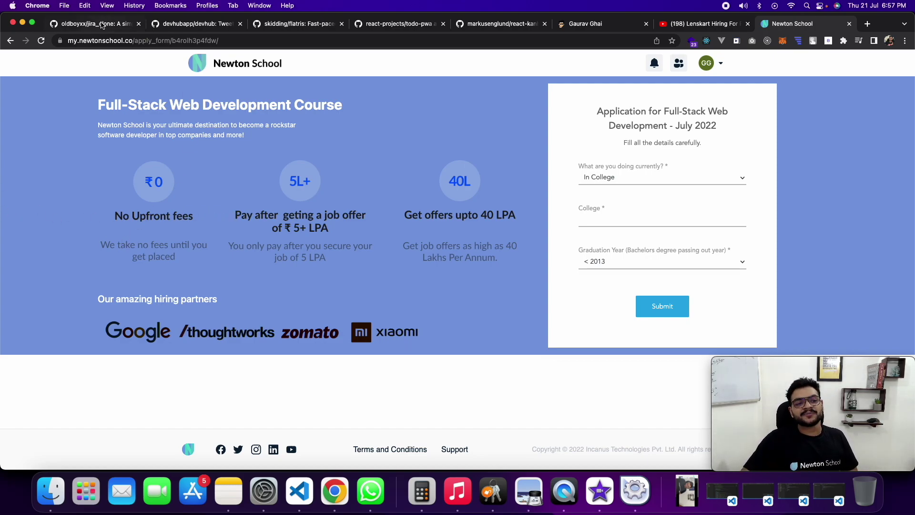
{"action": "left_click", "coordinate": [101, 24]}
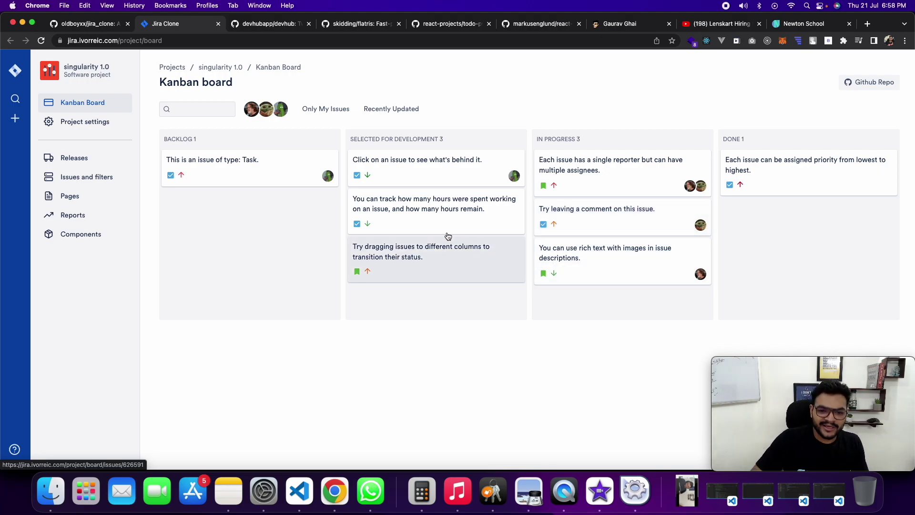
Drag the hours-tracking issue card into the Jira Clone Backlog column.
{"action": "left_click_drag", "start_coordinate": [446, 228], "coordinate": [268, 240]}
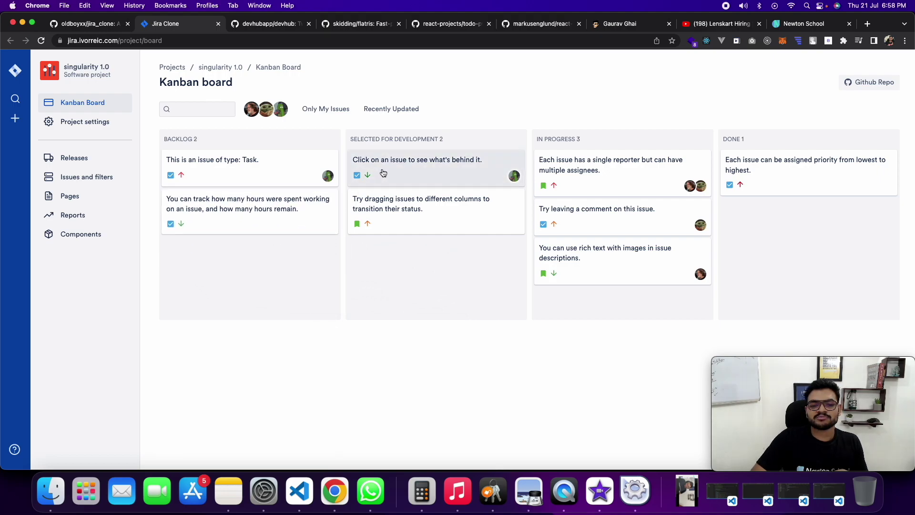
Shuffle Jira Clone issue cards between columns, leaving the comment card in Done.
{"action": "left_click_drag", "start_coordinate": [382, 172], "coordinate": [593, 245]}
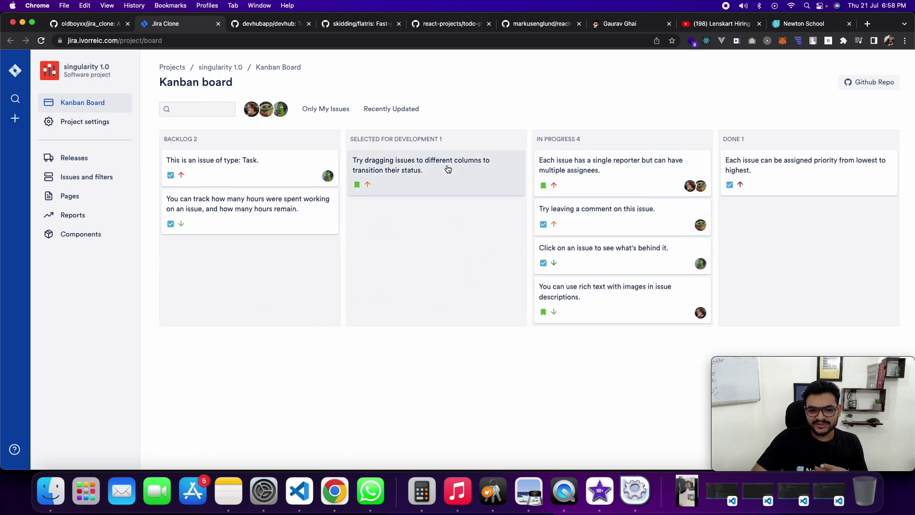
{"action": "left_click_drag", "start_coordinate": [239, 176], "coordinate": [400, 214]}
{"action": "left_click_drag", "start_coordinate": [592, 209], "coordinate": [786, 214]}
{"action": "left_click_drag", "start_coordinate": [608, 211], "coordinate": [516, 306]}
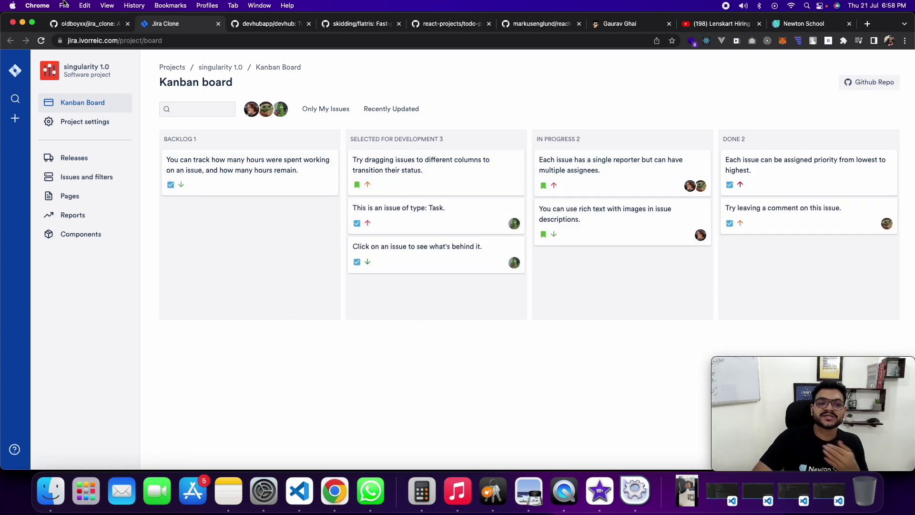
{"action": "left_click", "coordinate": [79, 26]}
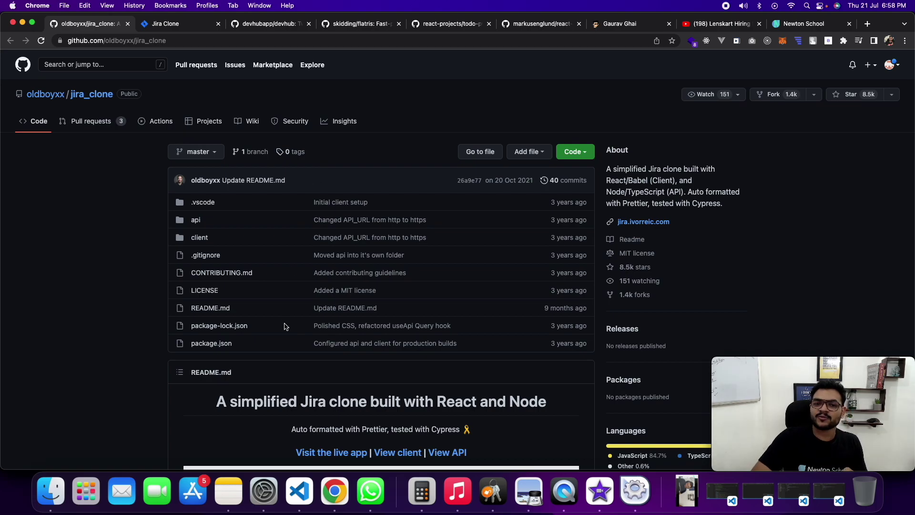
{"action": "left_click", "coordinate": [171, 25]}
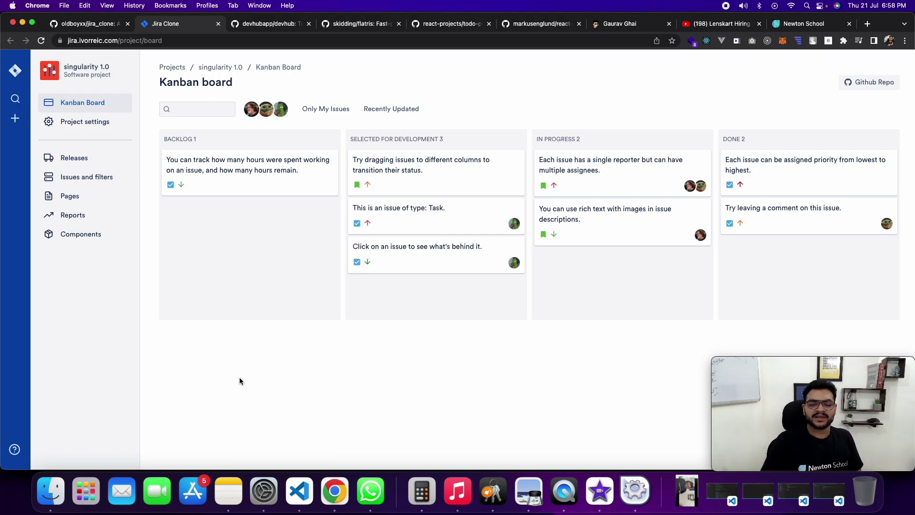
Close the Jira Clone demo tab, leaving the devhubapp/devhub repository in view.
{"action": "left_click", "coordinate": [216, 23]}
{"action": "left_click", "coordinate": [185, 27]}
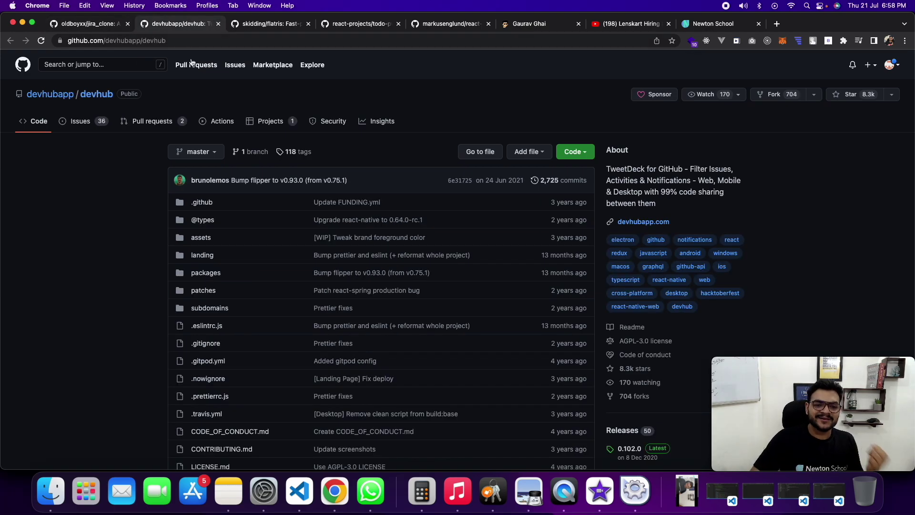
Open devhubapp.com from the repository's About section and compare it with the devhub repository.
{"action": "left_click", "coordinate": [631, 223]}
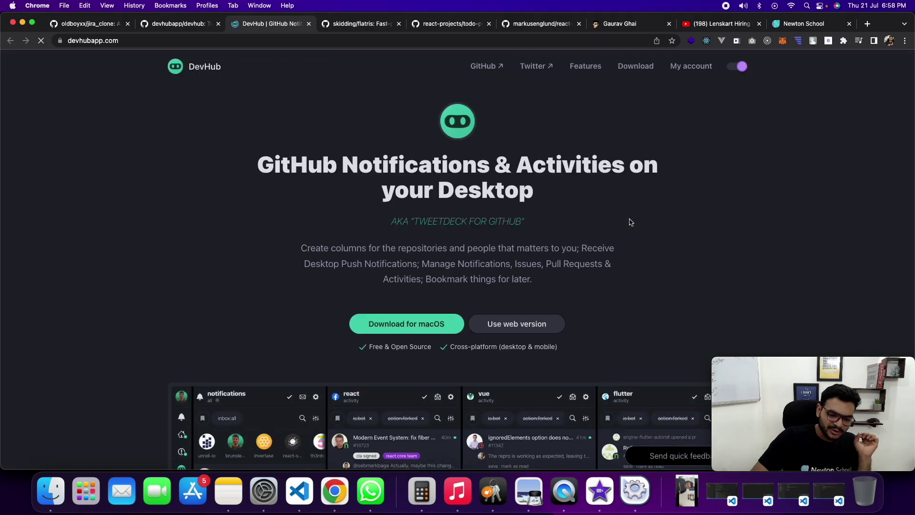
{"action": "scroll", "coordinate": [630, 225], "scroll_direction": "down", "scroll_amount": 5}
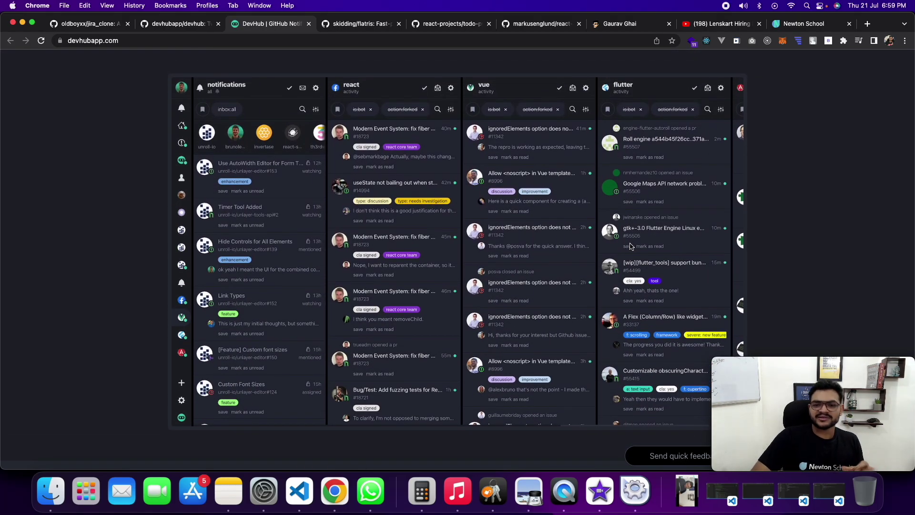
{"action": "scroll", "coordinate": [630, 246], "scroll_direction": "up", "scroll_amount": 1}
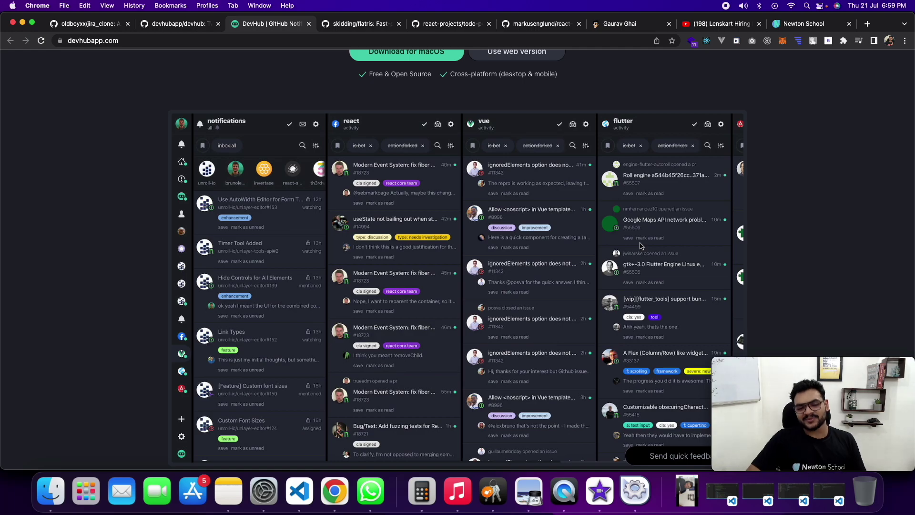
{"action": "left_click", "coordinate": [191, 26]}
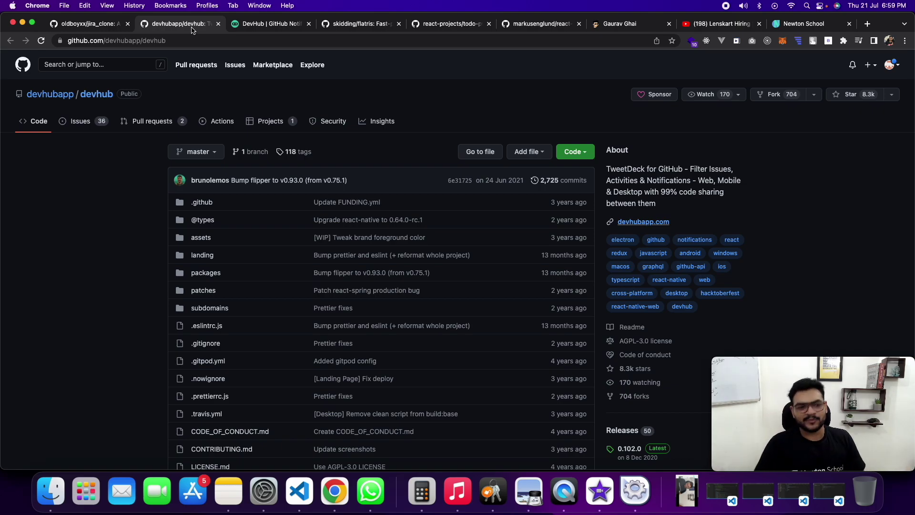
{"action": "left_click", "coordinate": [242, 25]}
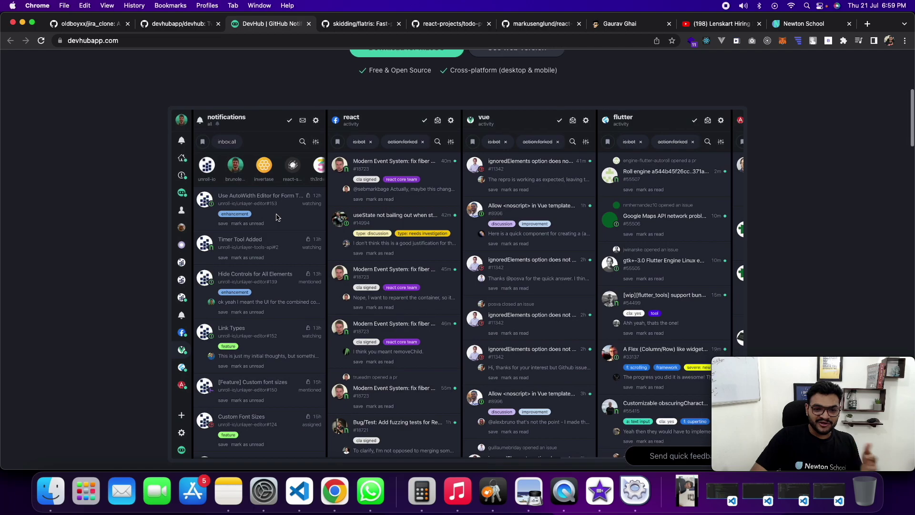
{"action": "scroll", "coordinate": [404, 252], "scroll_direction": "down", "scroll_amount": 5}
{"action": "scroll", "coordinate": [397, 182], "scroll_direction": "down", "scroll_amount": 5}
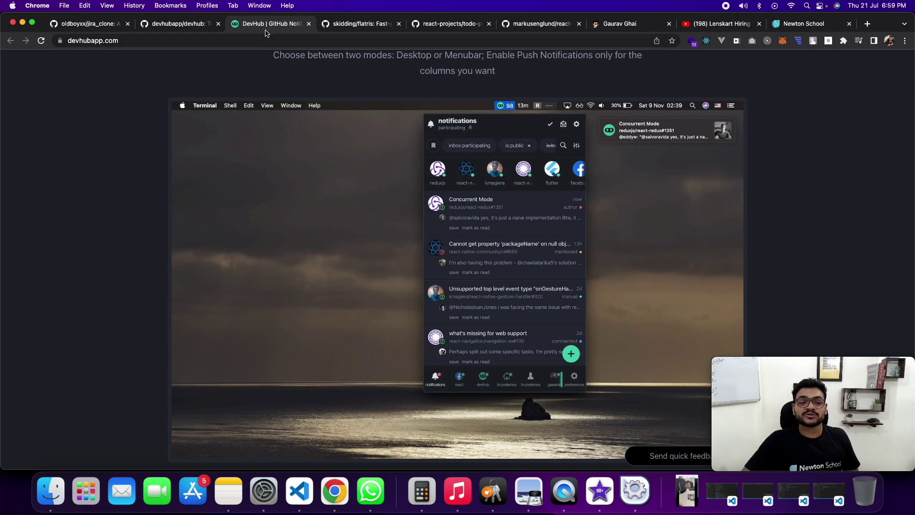
{"action": "left_click", "coordinate": [197, 26]}
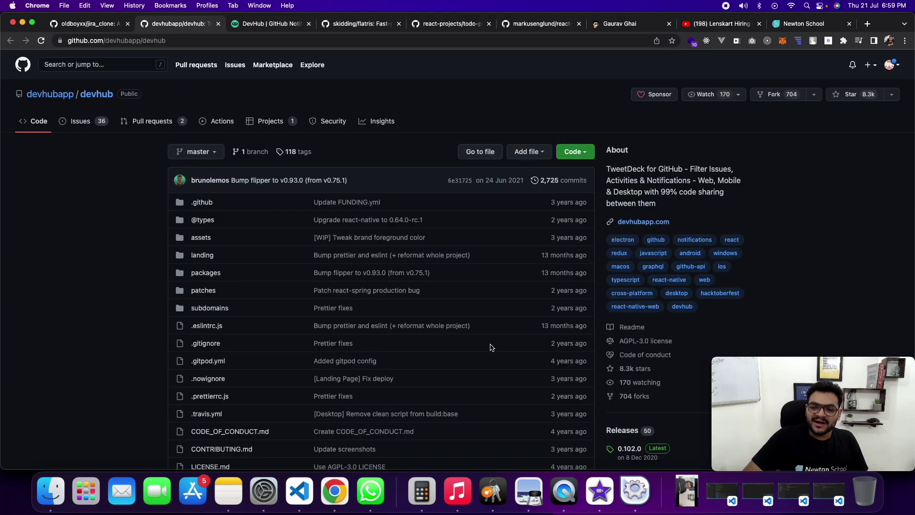
{"action": "scroll", "coordinate": [490, 347], "scroll_direction": "down", "scroll_amount": 10}
{"action": "scroll", "coordinate": [490, 347], "scroll_direction": "down", "scroll_amount": 3}
{"action": "scroll", "coordinate": [490, 348], "scroll_direction": "down", "scroll_amount": 1}
{"action": "scroll", "coordinate": [491, 348], "scroll_direction": "down", "scroll_amount": 3}
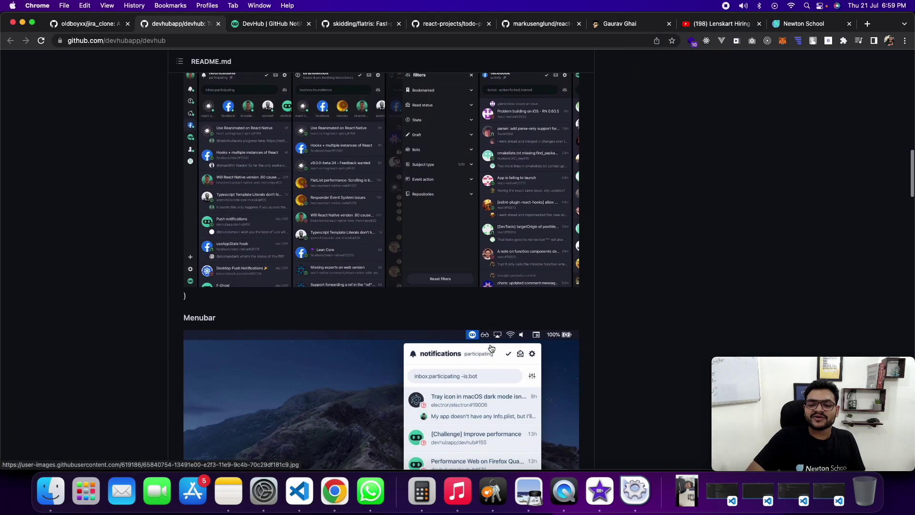
{"action": "scroll", "coordinate": [490, 348], "scroll_direction": "down", "scroll_amount": 5}
{"action": "scroll", "coordinate": [490, 348], "scroll_direction": "down", "scroll_amount": 5}
{"action": "scroll", "coordinate": [490, 348], "scroll_direction": "down", "scroll_amount": 4}
{"action": "scroll", "coordinate": [490, 349], "scroll_direction": "down", "scroll_amount": 4}
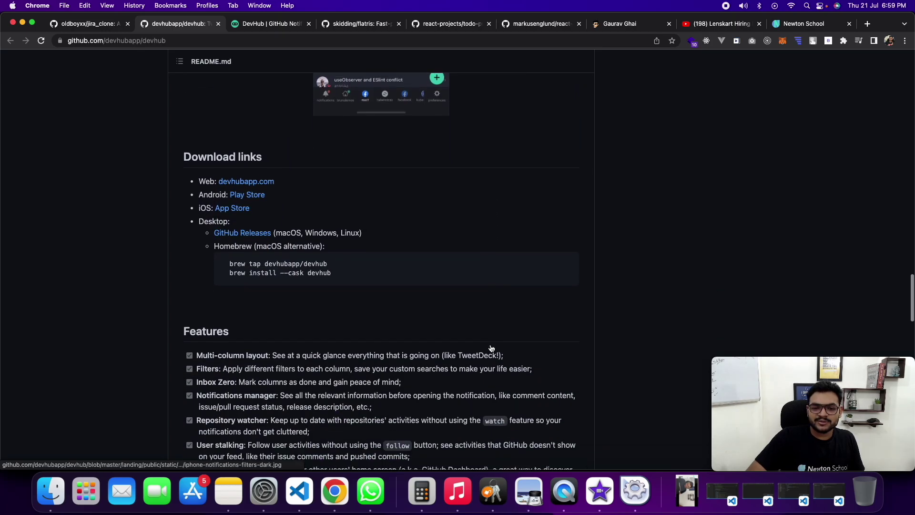
{"action": "scroll", "coordinate": [490, 348], "scroll_direction": "down", "scroll_amount": 1}
{"action": "scroll", "coordinate": [490, 348], "scroll_direction": "down", "scroll_amount": 5}
{"action": "scroll", "coordinate": [490, 346], "scroll_direction": "down", "scroll_amount": 1}
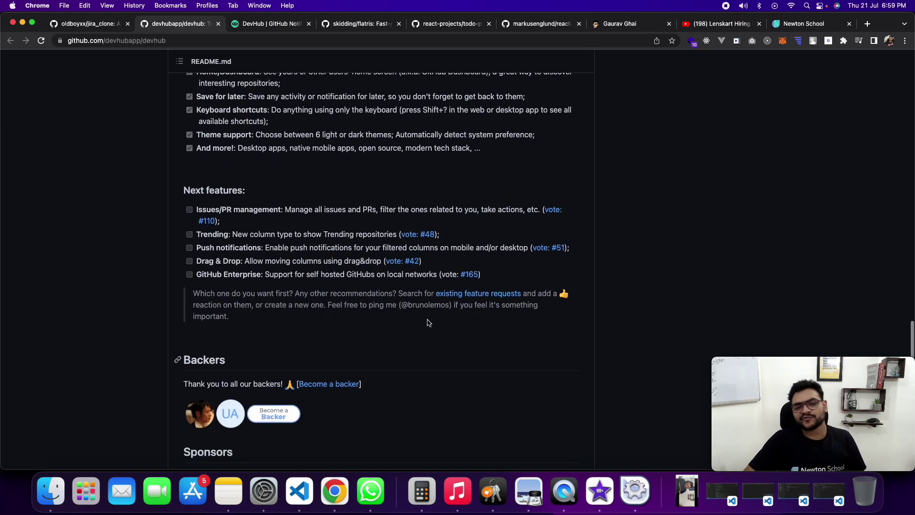
Close the DevHub tab and launch flatris.space from the skidding/flatris repository.
{"action": "left_click", "coordinate": [309, 24]}
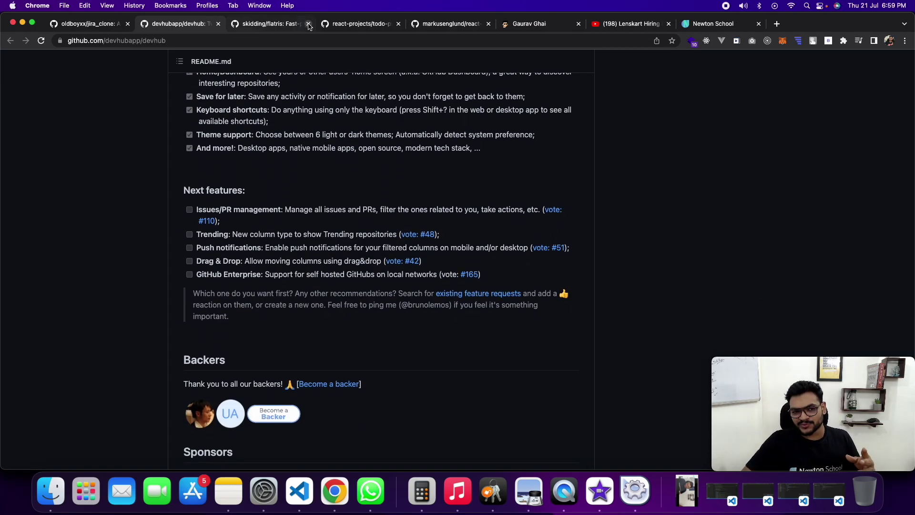
{"action": "left_click", "coordinate": [271, 26]}
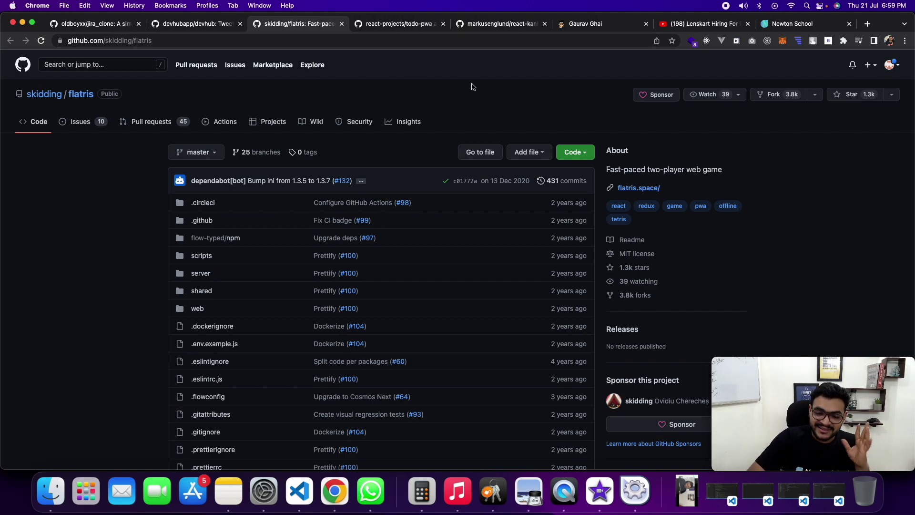
{"action": "left_click", "coordinate": [623, 187]}
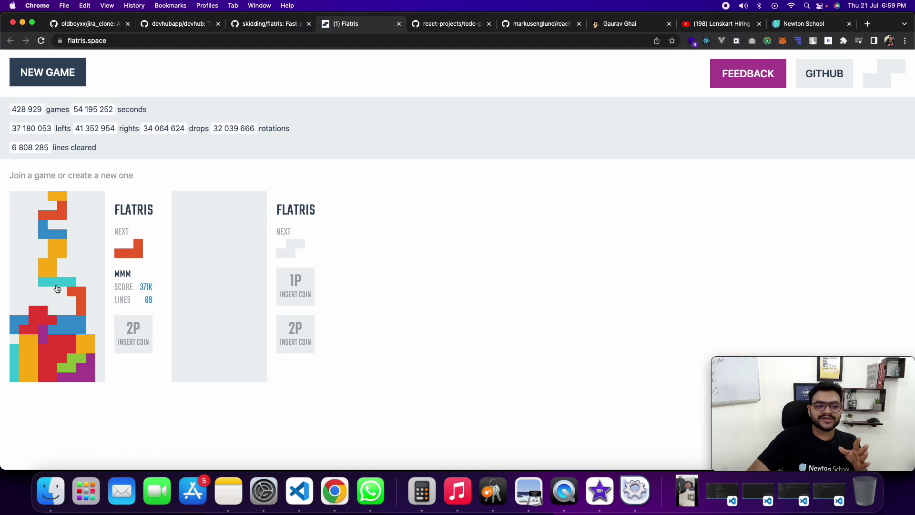
View the Flatris game lobby, then return to the skidding/flatris repository.
{"action": "left_click", "coordinate": [286, 23]}
{"action": "scroll", "coordinate": [386, 216], "scroll_direction": "down", "scroll_amount": 2}
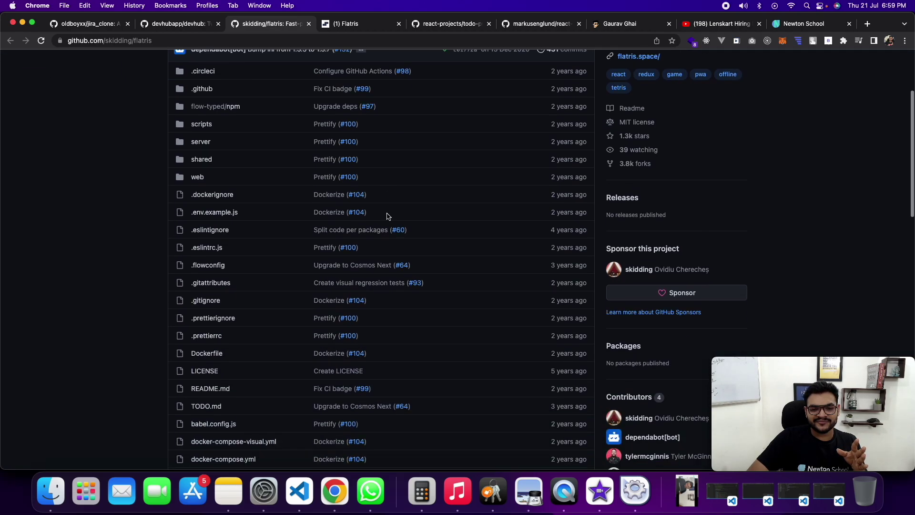
{"action": "scroll", "coordinate": [386, 217], "scroll_direction": "down", "scroll_amount": 4}
{"action": "scroll", "coordinate": [386, 217], "scroll_direction": "down", "scroll_amount": 3}
{"action": "scroll", "coordinate": [388, 217], "scroll_direction": "down", "scroll_amount": 1}
{"action": "scroll", "coordinate": [388, 217], "scroll_direction": "down", "scroll_amount": 1}
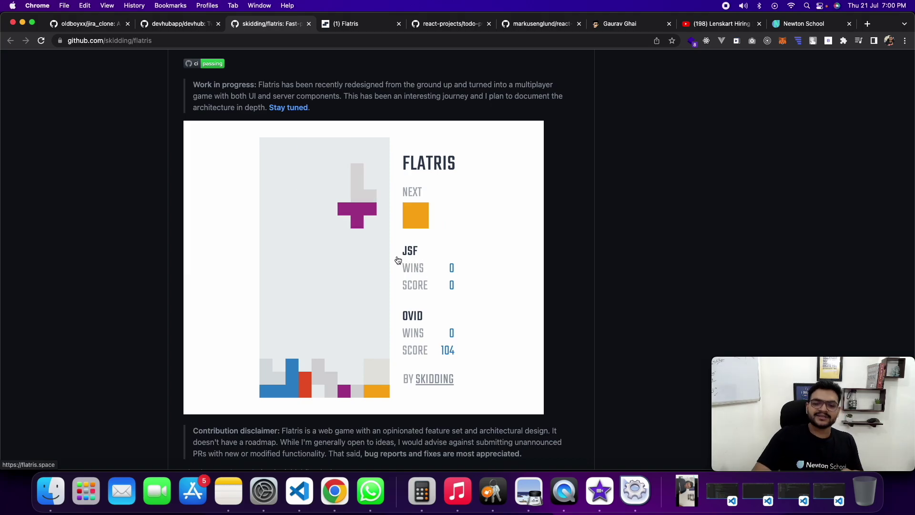
{"action": "scroll", "coordinate": [399, 261], "scroll_direction": "up", "scroll_amount": 1}
{"action": "scroll", "coordinate": [397, 260], "scroll_direction": "up", "scroll_amount": 10}
{"action": "scroll", "coordinate": [398, 260], "scroll_direction": "up", "scroll_amount": 2}
{"action": "scroll", "coordinate": [396, 257], "scroll_direction": "up", "scroll_amount": 1}
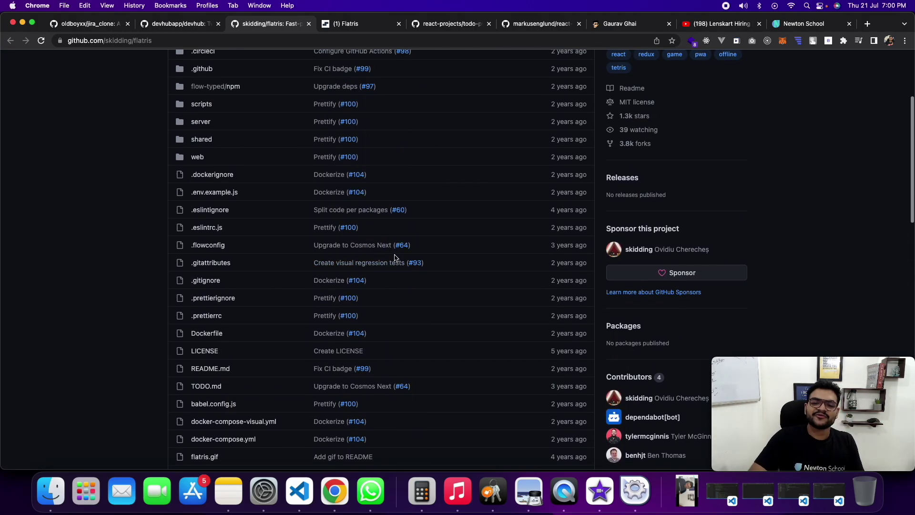
{"action": "scroll", "coordinate": [393, 253], "scroll_direction": "up", "scroll_amount": 5}
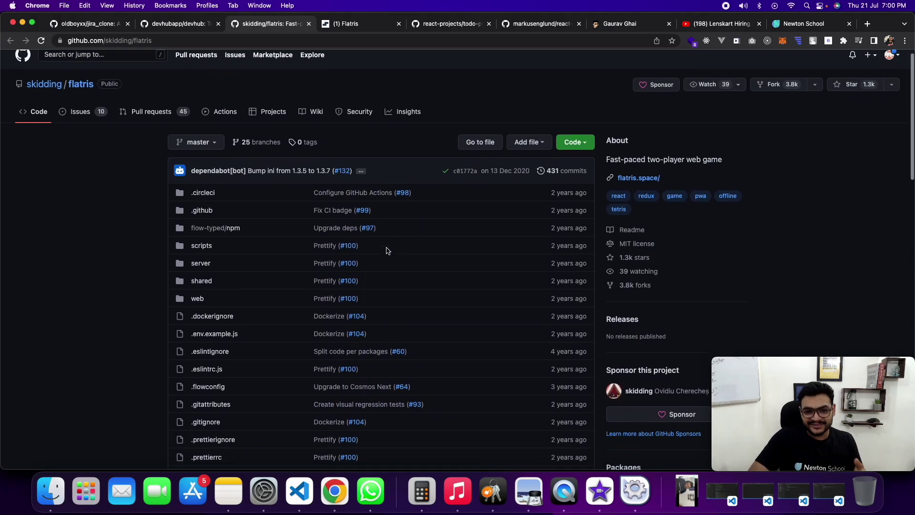
{"action": "scroll", "coordinate": [385, 251], "scroll_direction": "down", "scroll_amount": 3}
{"action": "scroll", "coordinate": [386, 250], "scroll_direction": "down", "scroll_amount": 5}
{"action": "scroll", "coordinate": [386, 251], "scroll_direction": "down", "scroll_amount": 3}
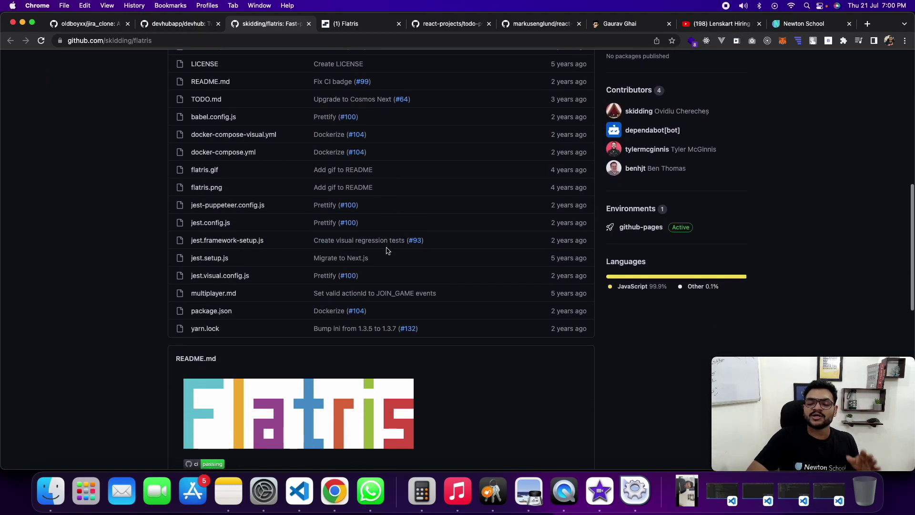
{"action": "scroll", "coordinate": [386, 250], "scroll_direction": "down", "scroll_amount": 6}
{"action": "scroll", "coordinate": [386, 250], "scroll_direction": "down", "scroll_amount": 3}
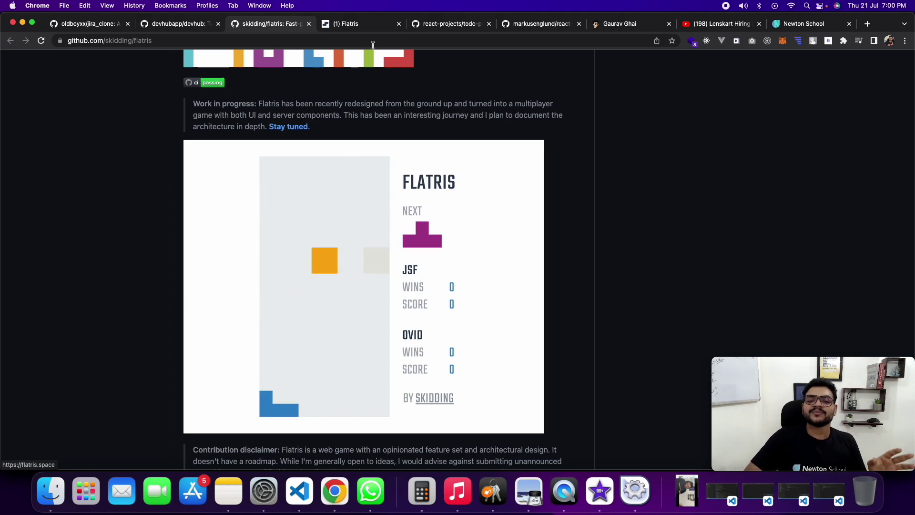
Close the '(1) Flatris' game tab and bring up the todo-pwa repository.
{"action": "left_click", "coordinate": [400, 26]}
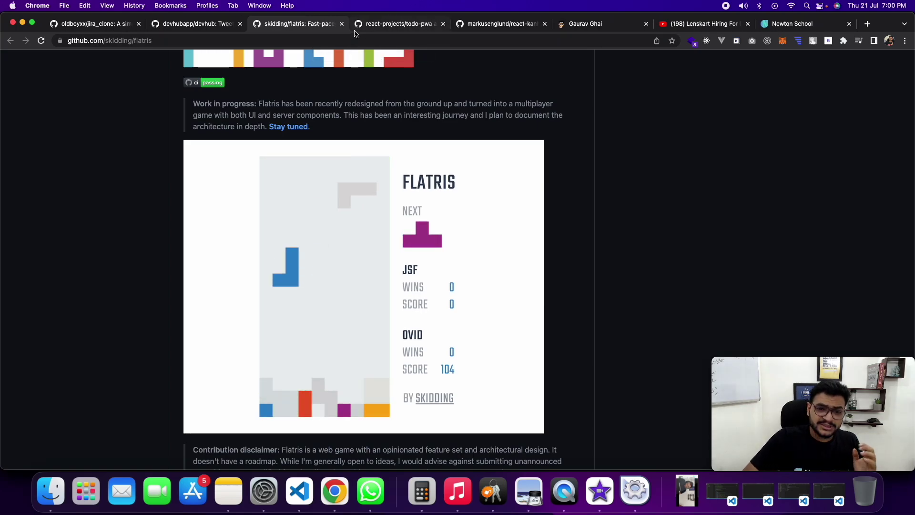
{"action": "left_click", "coordinate": [386, 23]}
{"action": "scroll", "coordinate": [407, 152], "scroll_direction": "up", "scroll_amount": 5}
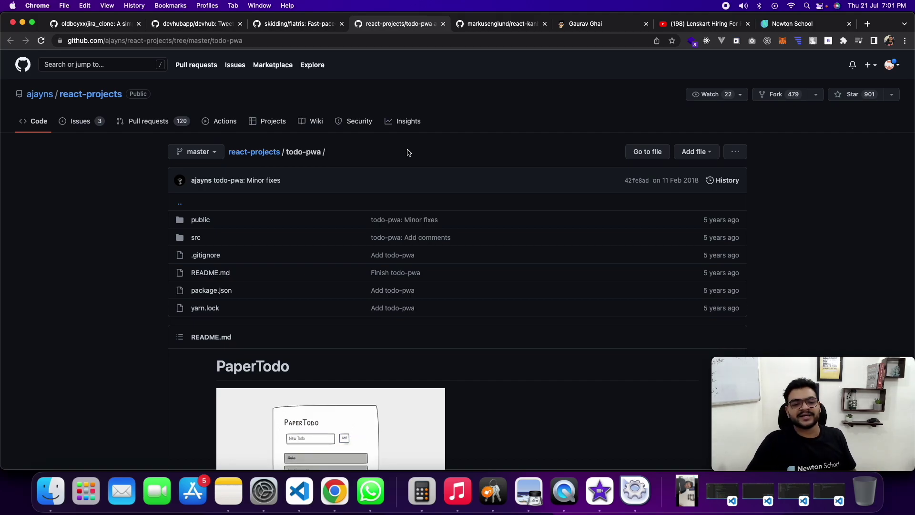
{"action": "scroll", "coordinate": [407, 152], "scroll_direction": "down", "scroll_amount": 2}
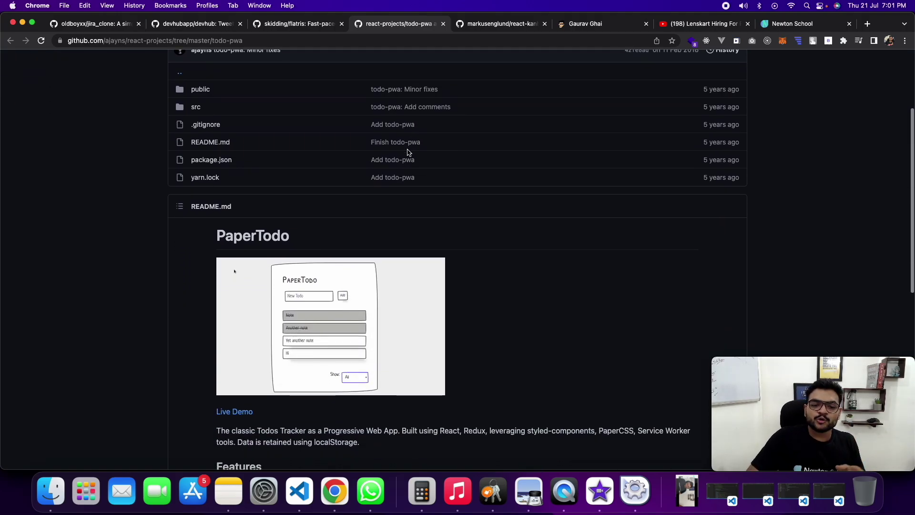
{"action": "scroll", "coordinate": [408, 153], "scroll_direction": "down", "scroll_amount": 2}
Follow the todo-pwa README's 'Live Demo' link to the PaperTodo app.
{"action": "left_click", "coordinate": [246, 319]}
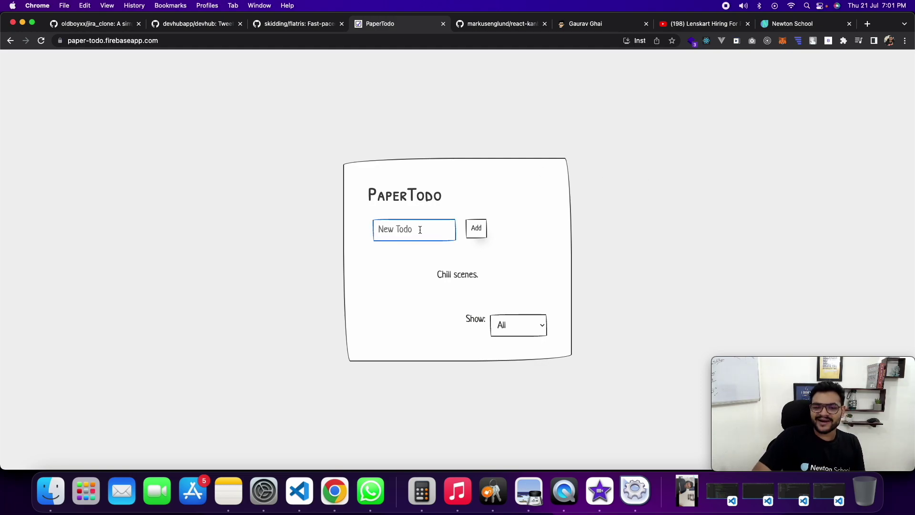
{"action": "type", "text": "dxfdfs"}
Add the test todo in PaperTodo, then move to the Flatris tab and back to todo-pwa.
{"action": "left_click", "coordinate": [476, 230]}
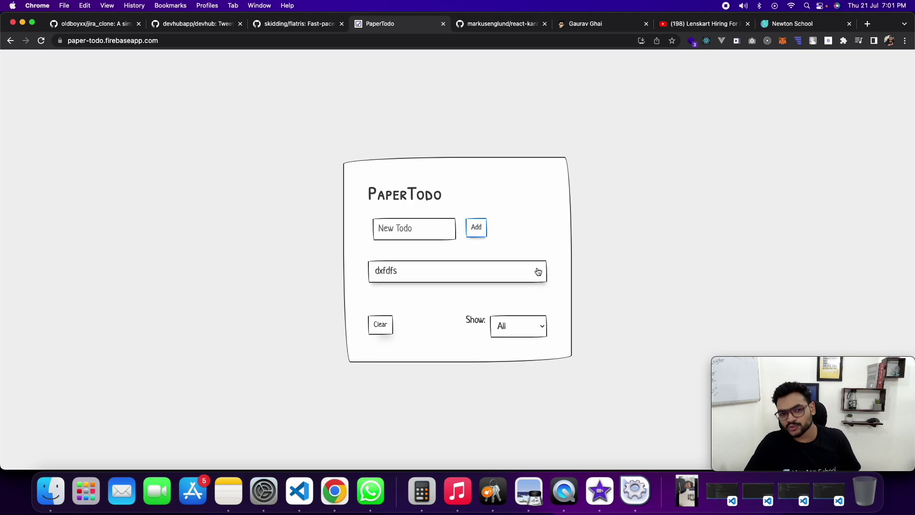
{"action": "left_click", "coordinate": [307, 24]}
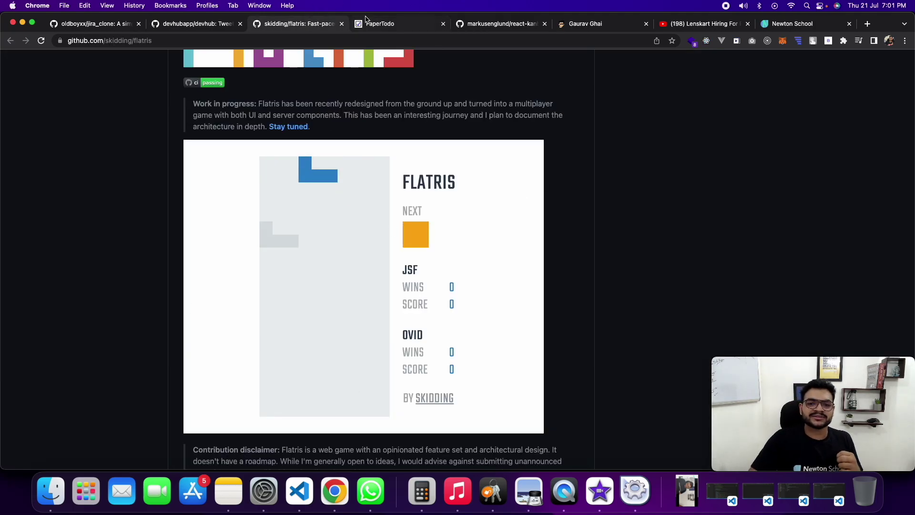
{"action": "left_click", "coordinate": [367, 20]}
{"action": "scroll", "coordinate": [256, 49], "scroll_direction": "left", "scroll_amount": 5}
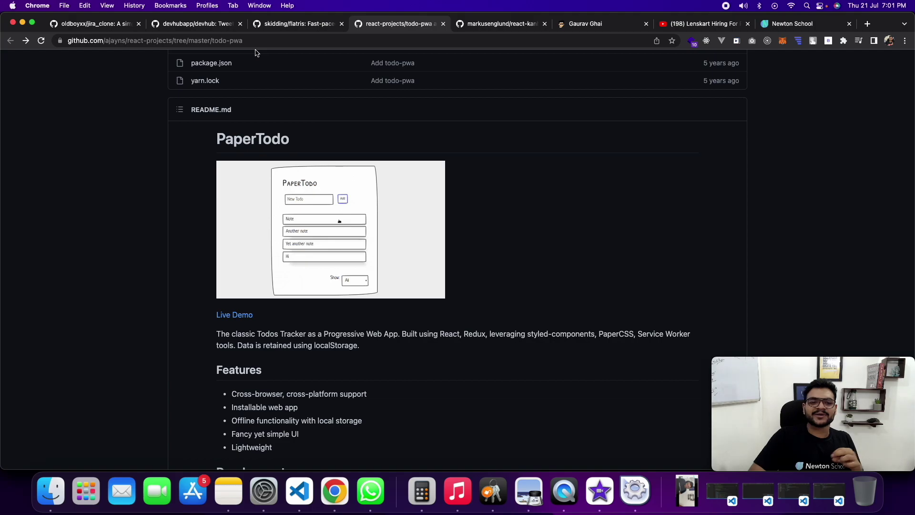
{"action": "scroll", "coordinate": [255, 52], "scroll_direction": "up", "scroll_amount": 5}
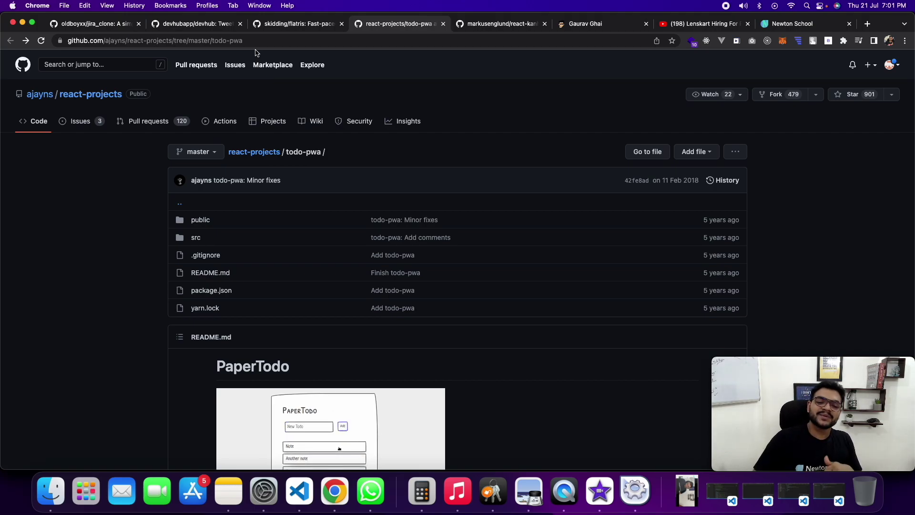
{"action": "scroll", "coordinate": [300, 114], "scroll_direction": "down", "scroll_amount": 2}
{"action": "scroll", "coordinate": [326, 154], "scroll_direction": "down", "scroll_amount": 3}
{"action": "scroll", "coordinate": [413, 207], "scroll_direction": "up", "scroll_amount": 3}
{"action": "scroll", "coordinate": [412, 209], "scroll_direction": "up", "scroll_amount": 2}
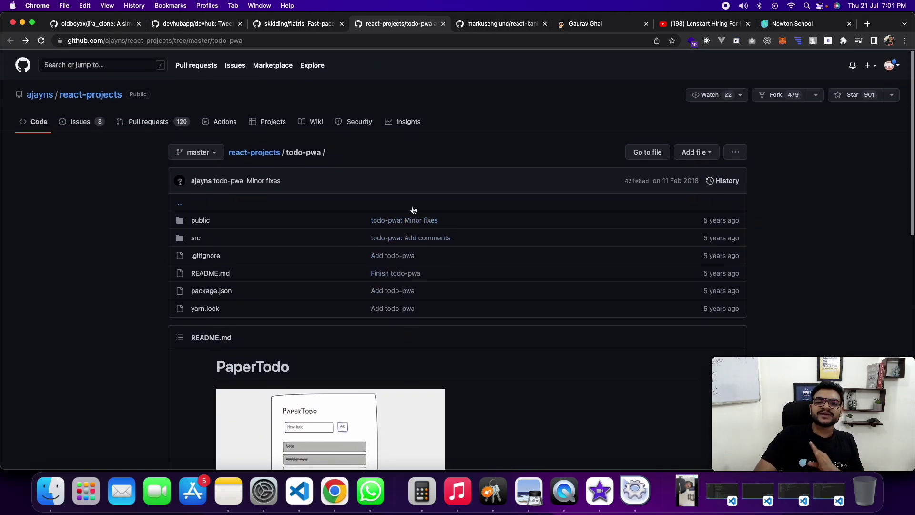
{"action": "scroll", "coordinate": [412, 209], "scroll_direction": "down", "scroll_amount": 2}
{"action": "scroll", "coordinate": [411, 204], "scroll_direction": "down", "scroll_amount": 1}
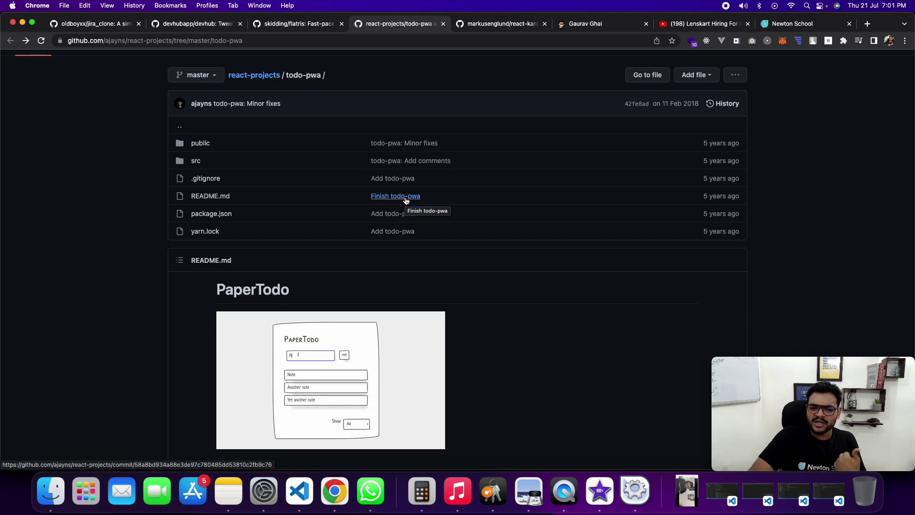
{"action": "scroll", "coordinate": [405, 200], "scroll_direction": "down", "scroll_amount": 2}
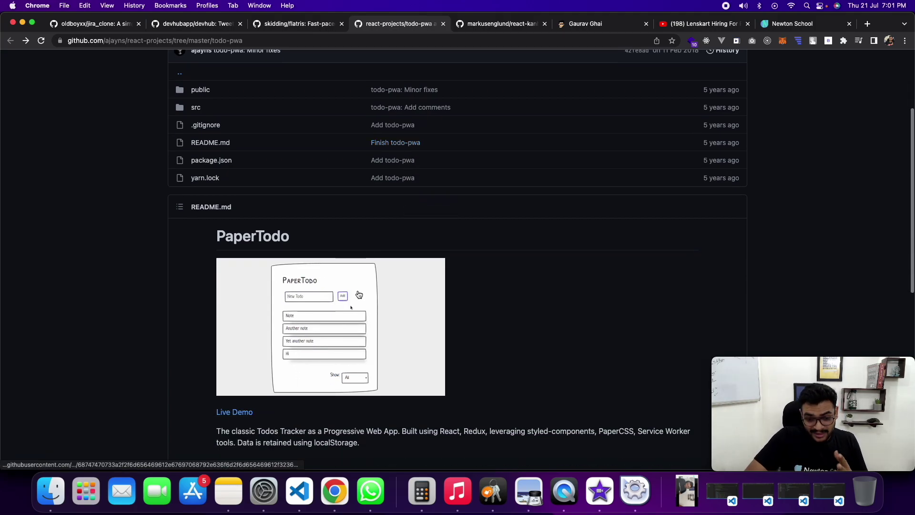
{"action": "scroll", "coordinate": [351, 307], "scroll_direction": "down", "scroll_amount": 1}
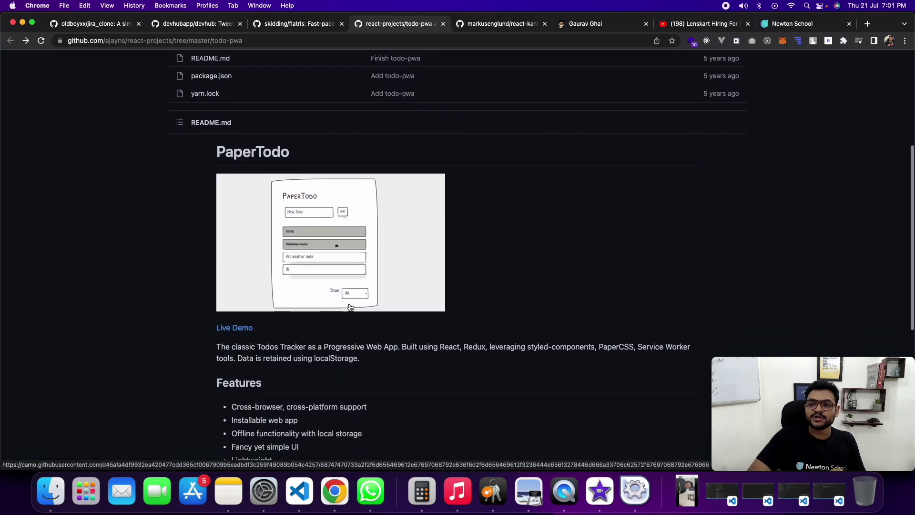
{"action": "scroll", "coordinate": [350, 307], "scroll_direction": "down", "scroll_amount": 2}
{"action": "scroll", "coordinate": [351, 307], "scroll_direction": "down", "scroll_amount": 2}
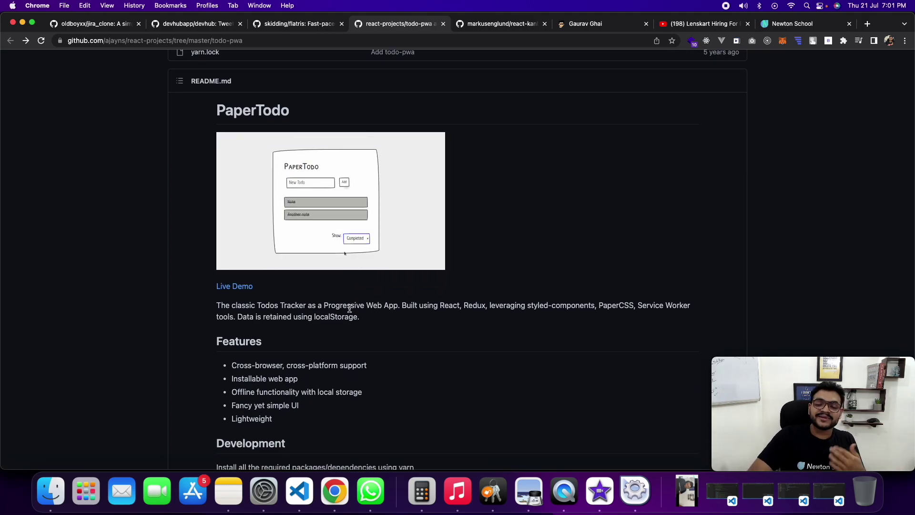
{"action": "scroll", "coordinate": [351, 302], "scroll_direction": "down", "scroll_amount": 3}
{"action": "scroll", "coordinate": [351, 304], "scroll_direction": "down", "scroll_amount": 5}
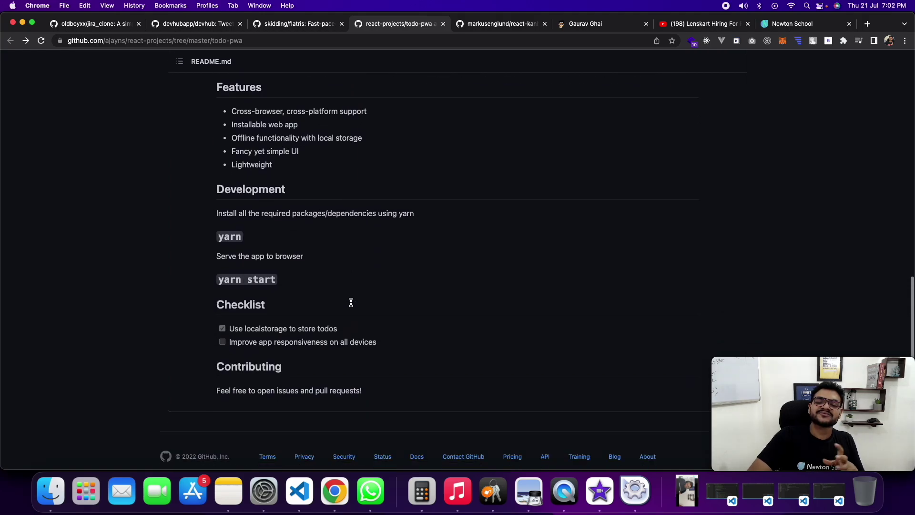
{"action": "scroll", "coordinate": [351, 306], "scroll_direction": "up", "scroll_amount": 4}
{"action": "scroll", "coordinate": [357, 310], "scroll_direction": "up", "scroll_amount": 3}
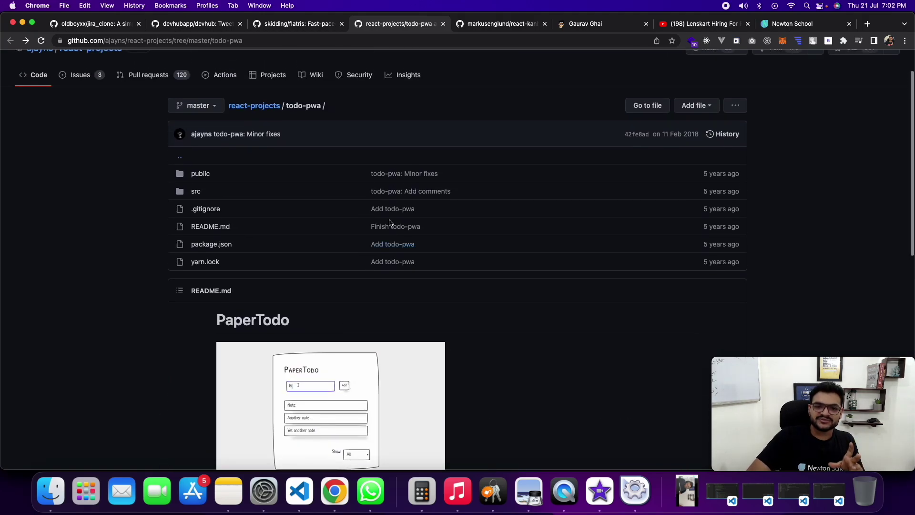
{"action": "scroll", "coordinate": [394, 222], "scroll_direction": "up", "scroll_amount": 1}
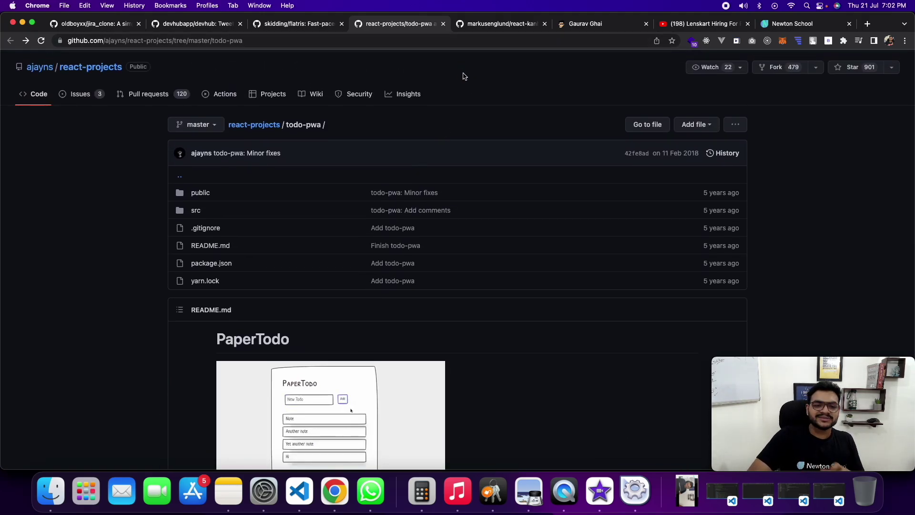
Bring the devhubapp/devhub repository tab to the front.
{"action": "left_click", "coordinate": [201, 26]}
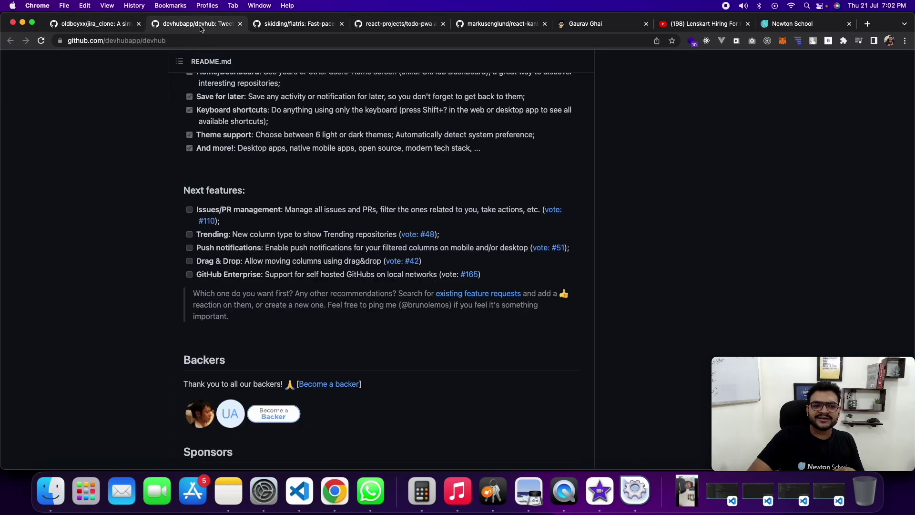
Flip between the flatris, jira_clone, devhub and todo-pwa repository tabs.
{"action": "left_click", "coordinate": [280, 25]}
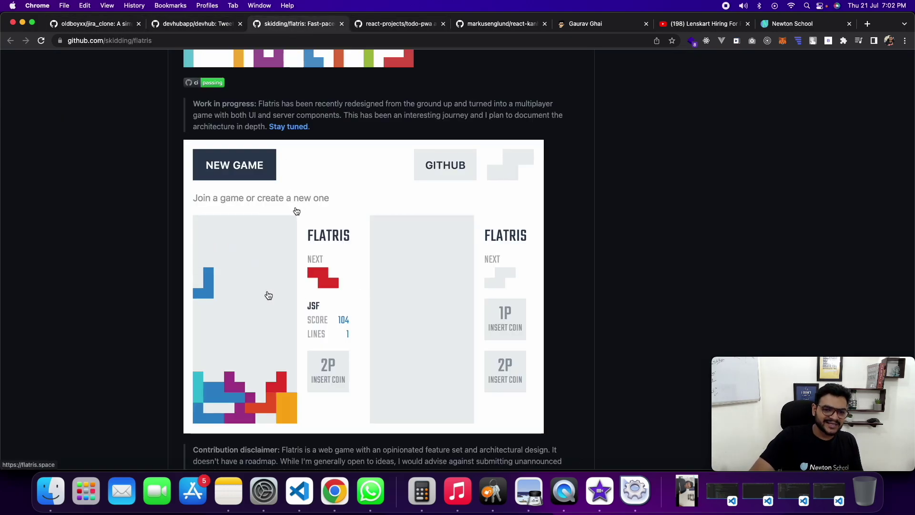
{"action": "left_click", "coordinate": [86, 25]}
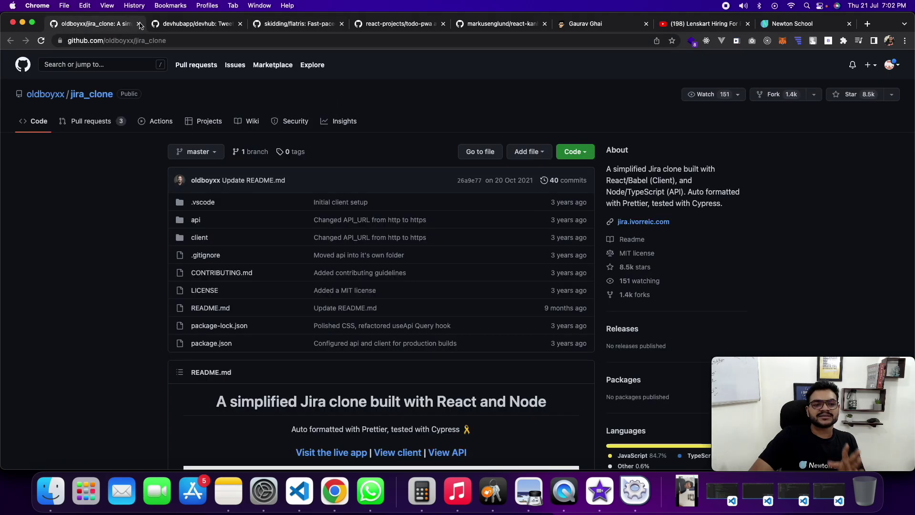
{"action": "left_click", "coordinate": [177, 27]}
{"action": "left_click", "coordinate": [80, 27]}
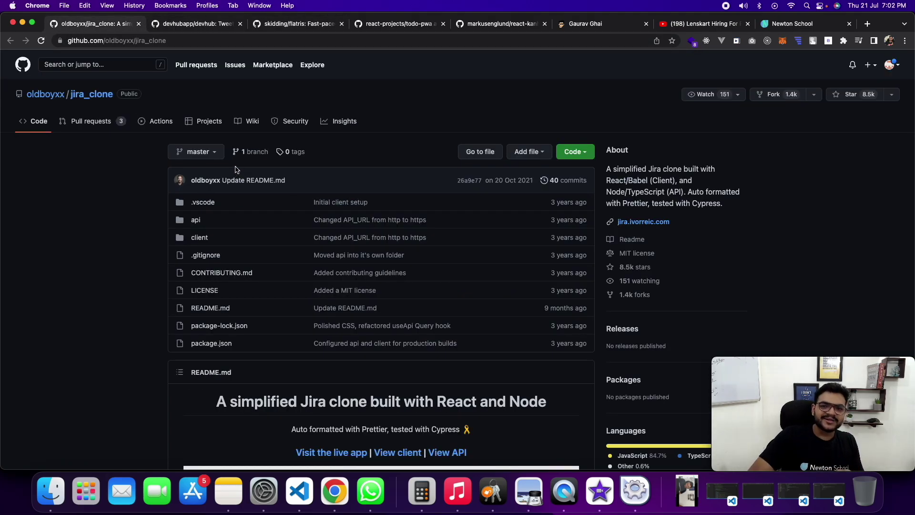
{"action": "left_click", "coordinate": [193, 24]}
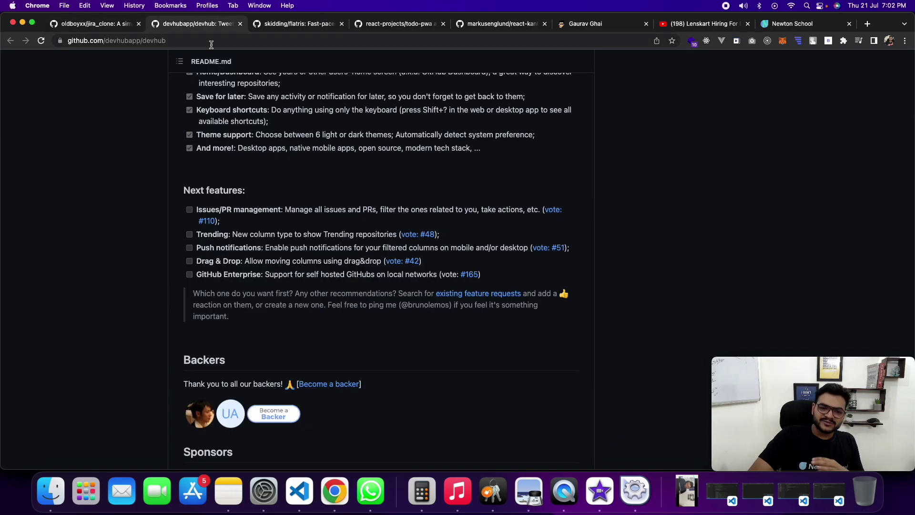
{"action": "left_click", "coordinate": [280, 27]}
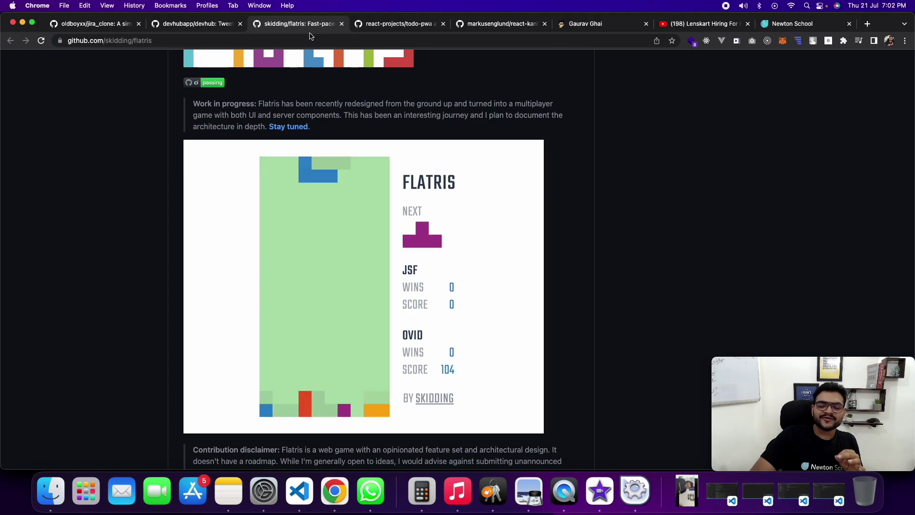
{"action": "left_click", "coordinate": [373, 26]}
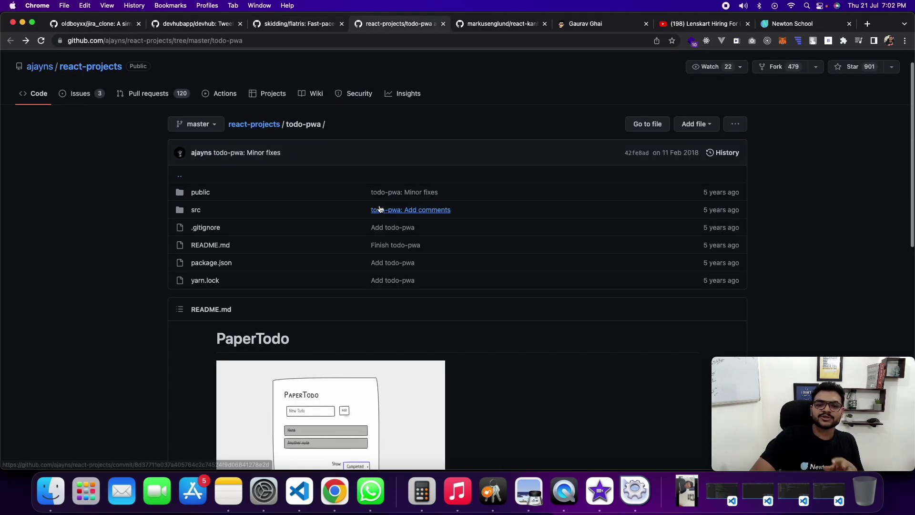
{"action": "scroll", "coordinate": [379, 186], "scroll_direction": "down", "scroll_amount": 3}
Bring up react-kanban, preview the 'Sign in | React Kanban' tab, then close it.
{"action": "left_click", "coordinate": [477, 27]}
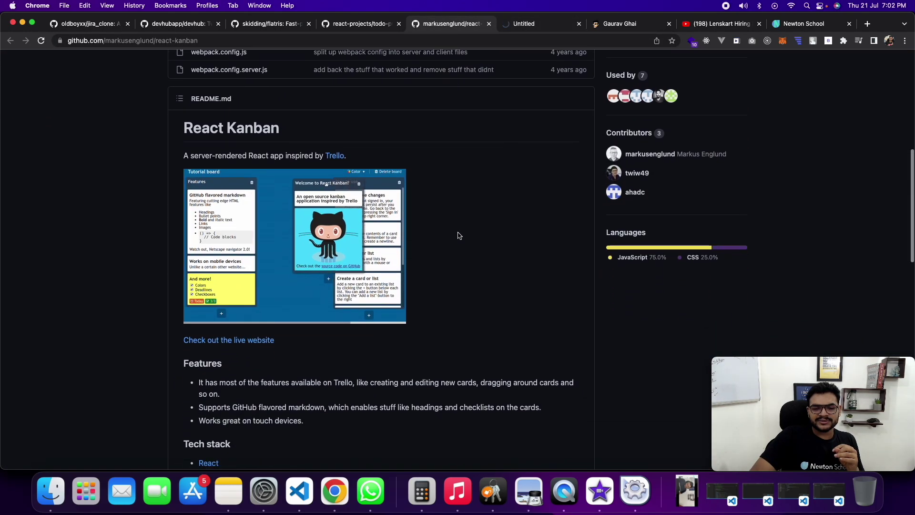
{"action": "scroll", "coordinate": [458, 235], "scroll_direction": "down", "scroll_amount": 2}
{"action": "scroll", "coordinate": [458, 235], "scroll_direction": "down", "scroll_amount": 4}
{"action": "scroll", "coordinate": [458, 235], "scroll_direction": "down", "scroll_amount": 1}
{"action": "scroll", "coordinate": [458, 235], "scroll_direction": "down", "scroll_amount": 2}
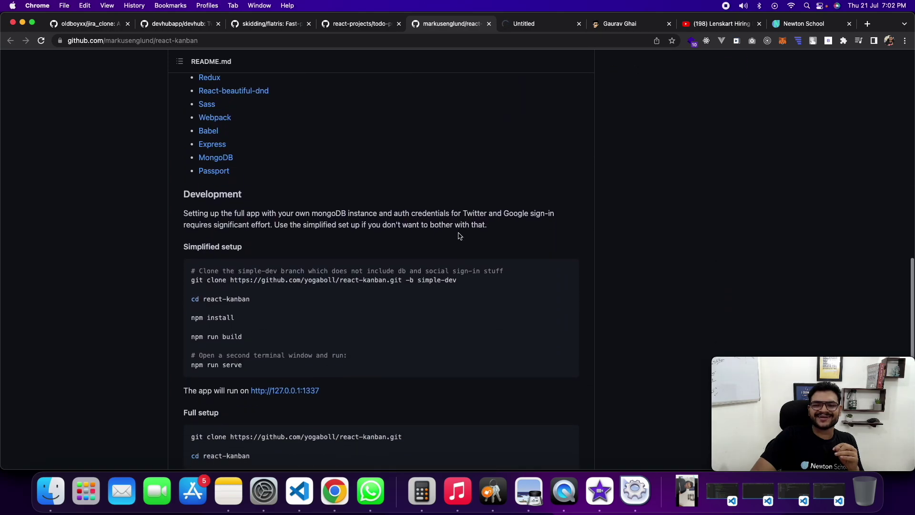
{"action": "scroll", "coordinate": [458, 235], "scroll_direction": "up", "scroll_amount": 5}
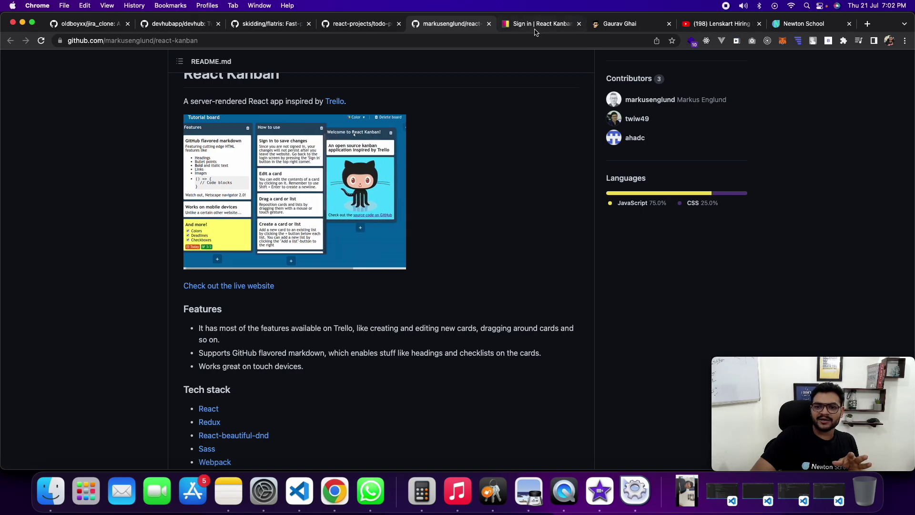
{"action": "left_click", "coordinate": [538, 27]}
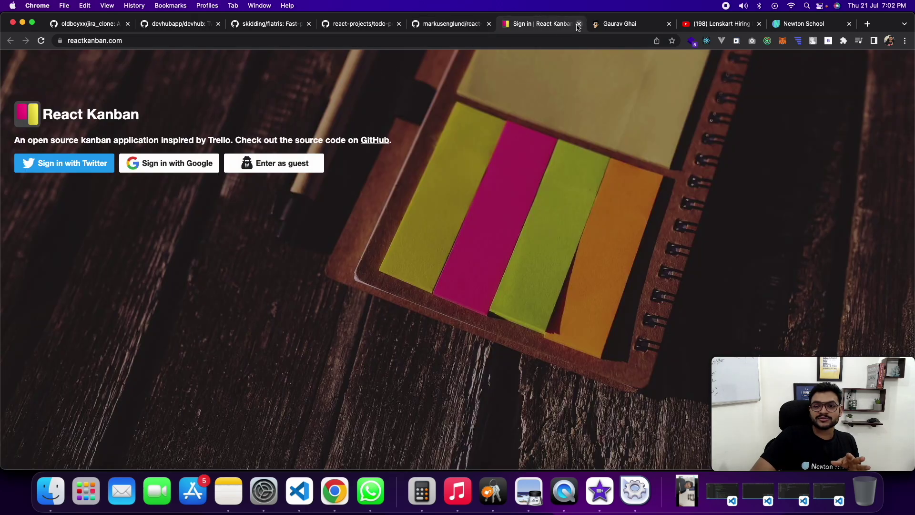
{"action": "left_click", "coordinate": [578, 28]}
{"action": "scroll", "coordinate": [395, 183], "scroll_direction": "up", "scroll_amount": 3}
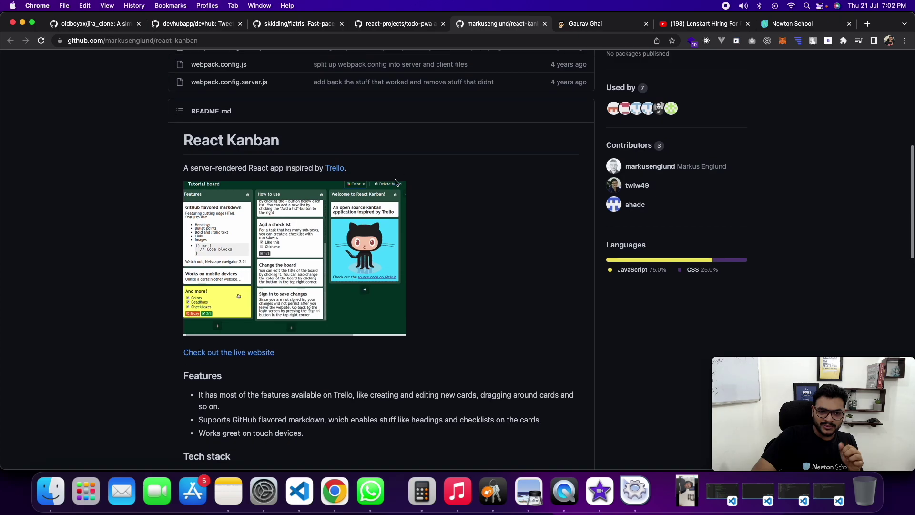
{"action": "scroll", "coordinate": [396, 183], "scroll_direction": "up", "scroll_amount": 1}
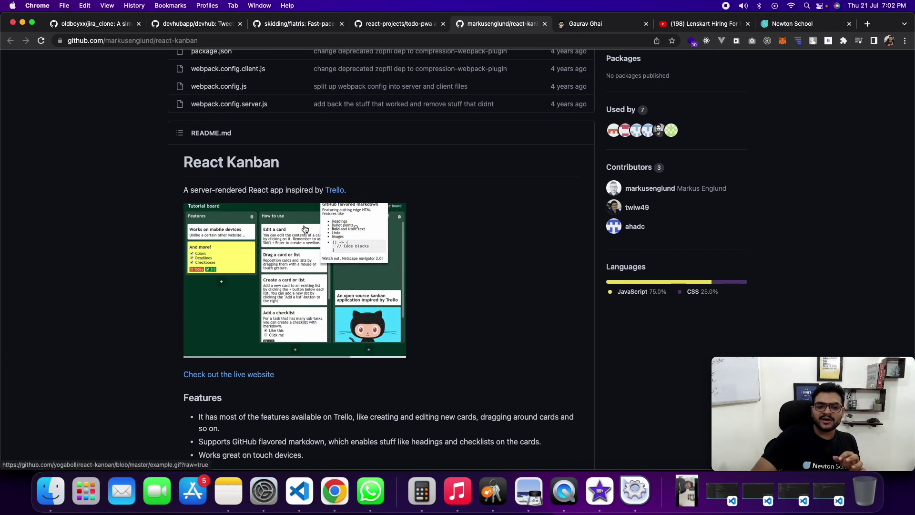